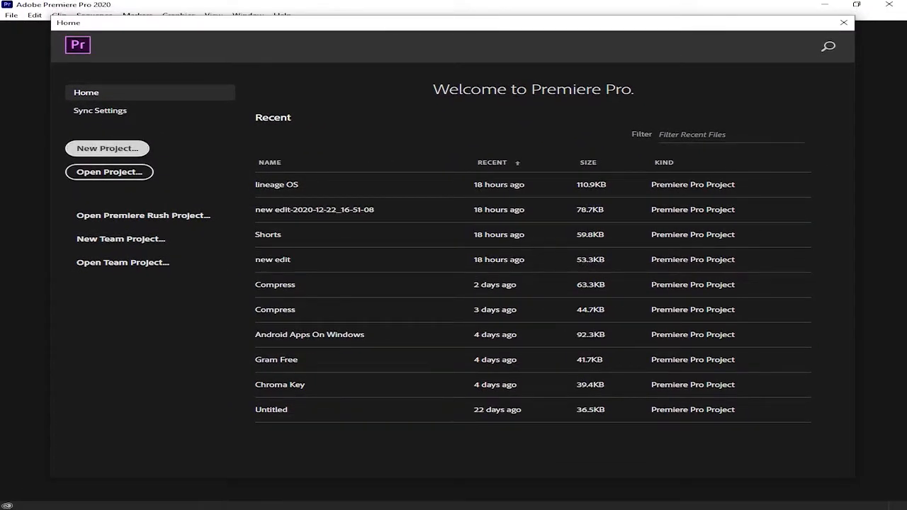
Step: Create a new project named Background in the default Desktop location
click(107, 148)
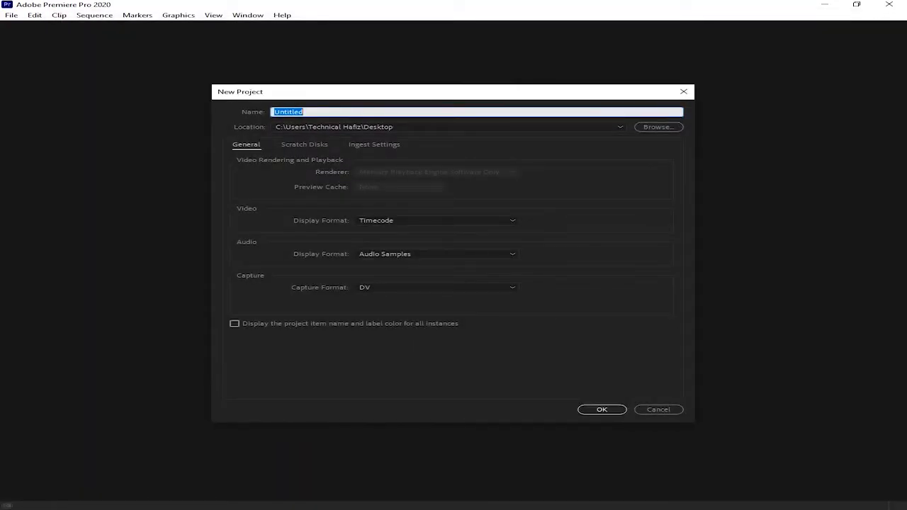
key(BackSpace)
text(BAck)
key(BackSpace)
key(BackSpace)
text(ckground)
key(Return)
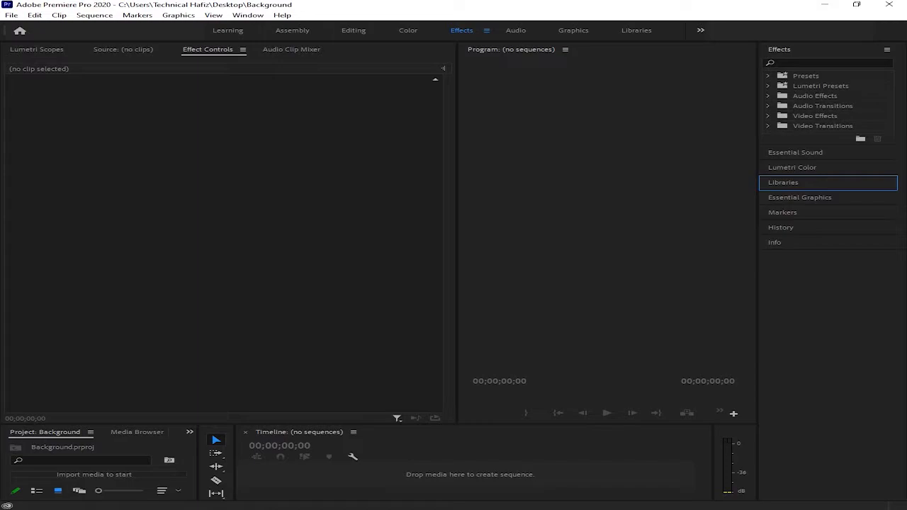
Step: Resize the workspace areas to make the timeline taller and the program monitor wider
drag(470, 425, 470, 308)
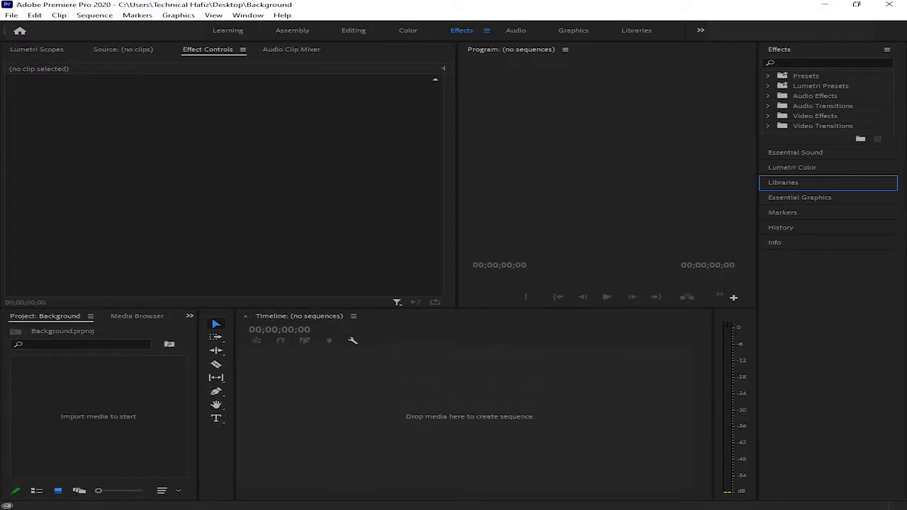
drag(455, 177, 231, 177)
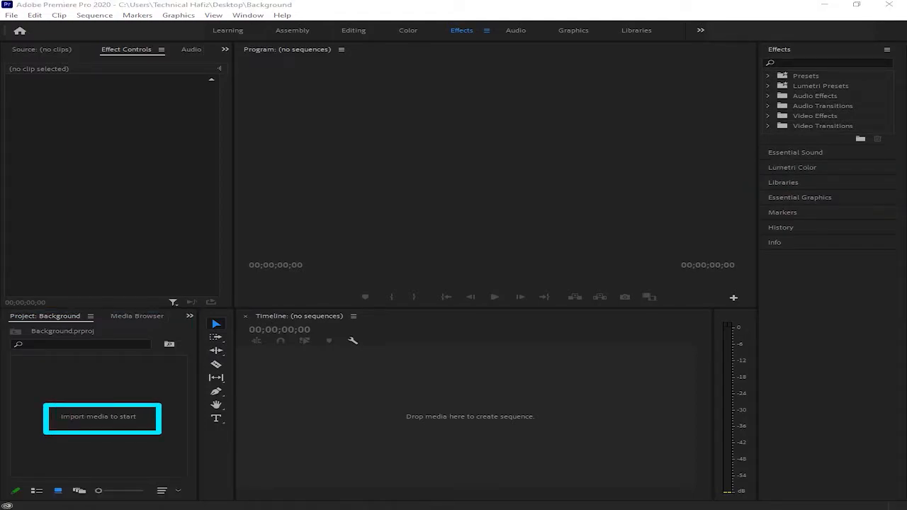
double_click(71, 382)
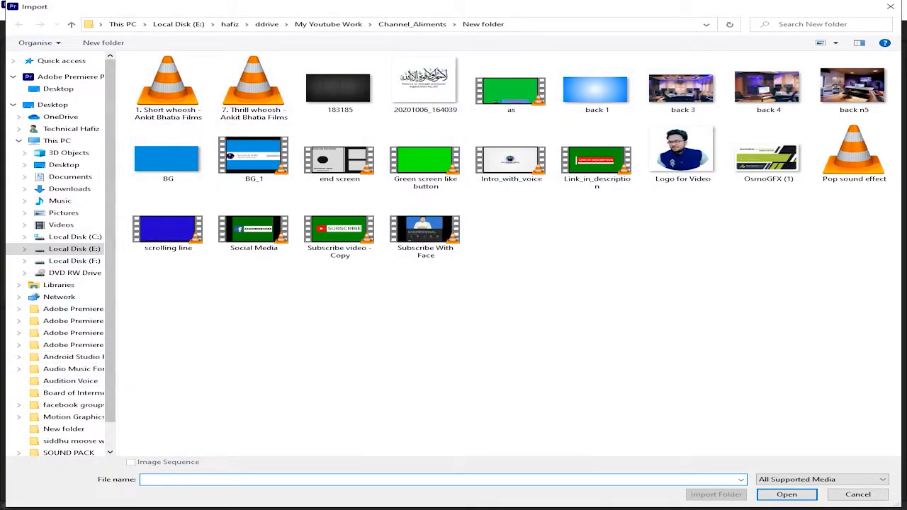
click(168, 154)
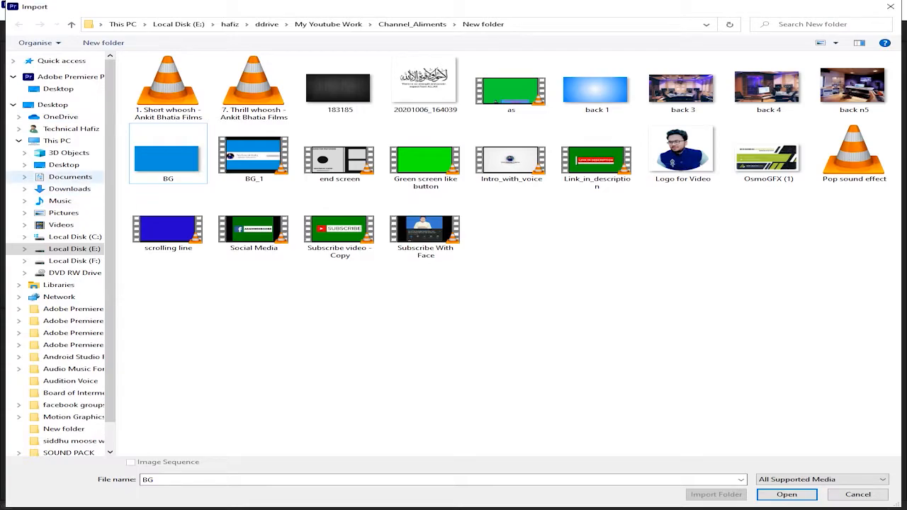
click(70, 176)
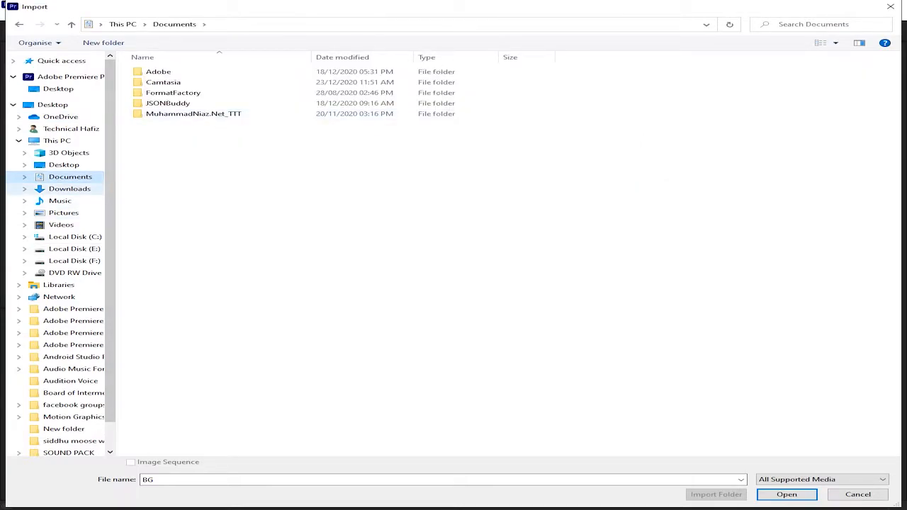
click(70, 189)
double_click(153, 86)
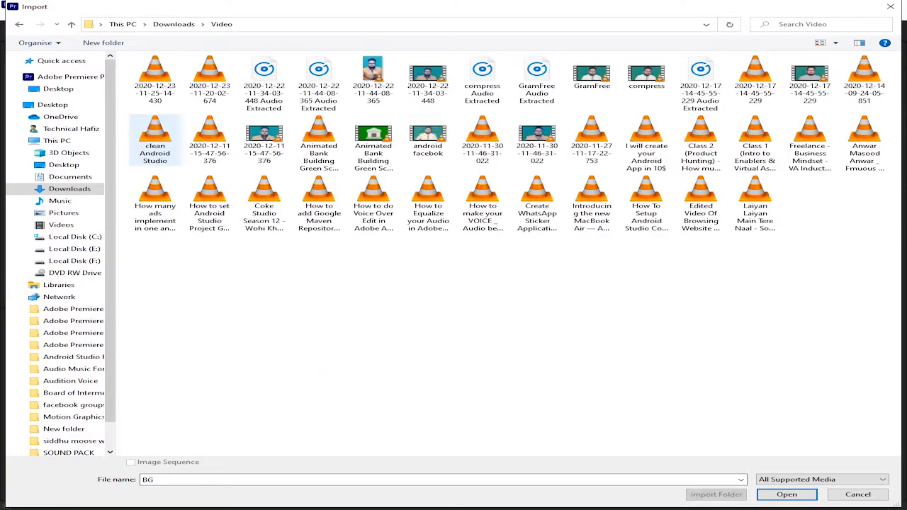
click(156, 80)
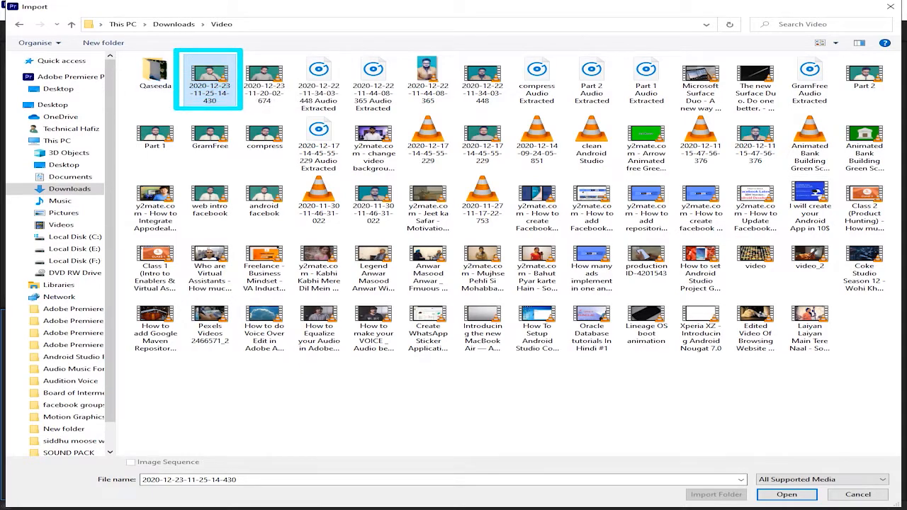
click(787, 494)
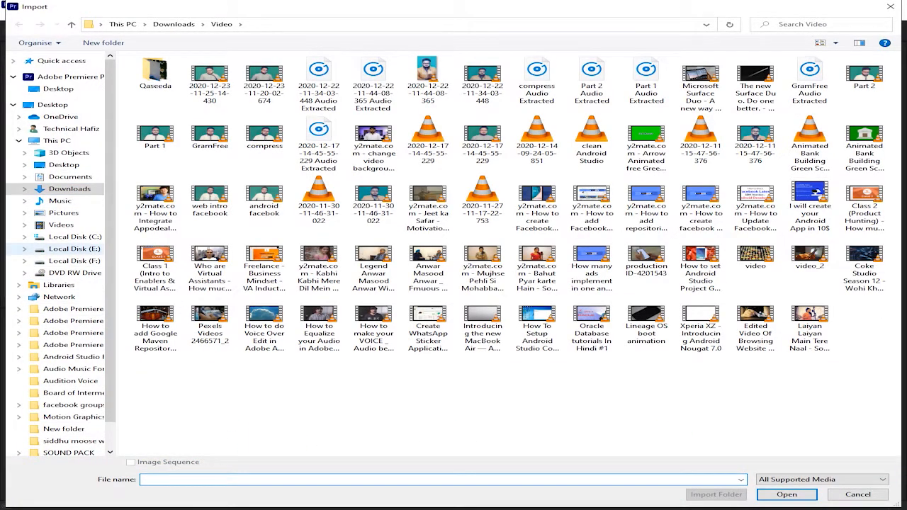
Step: Import the background image 183185 from the New folder inside Channel_Aliments on Local Disk (E:)
click(74, 248)
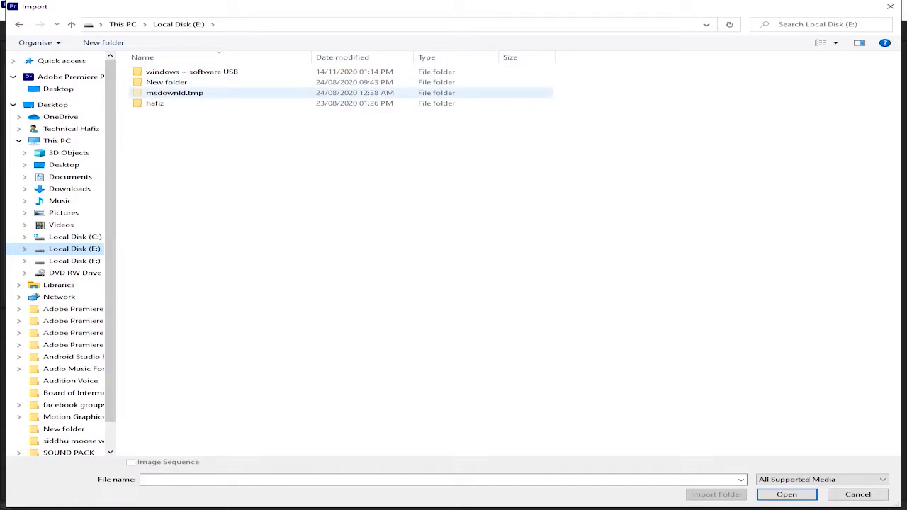
click(154, 103)
double_click(155, 103)
click(157, 82)
double_click(158, 82)
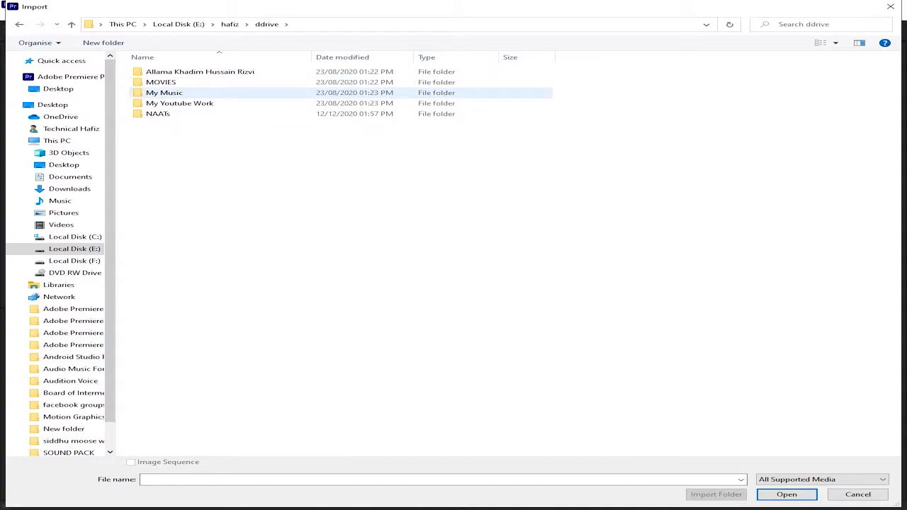
click(179, 103)
double_click(180, 103)
double_click(172, 71)
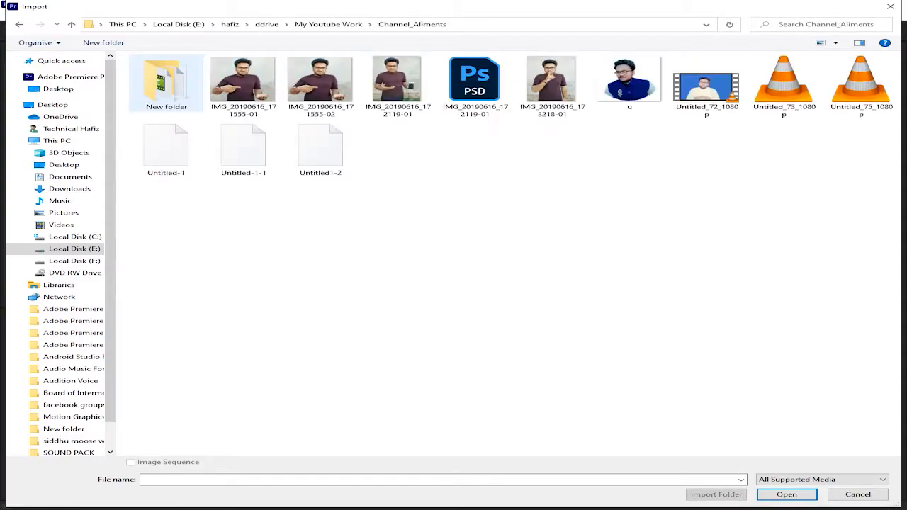
double_click(168, 87)
double_click(338, 88)
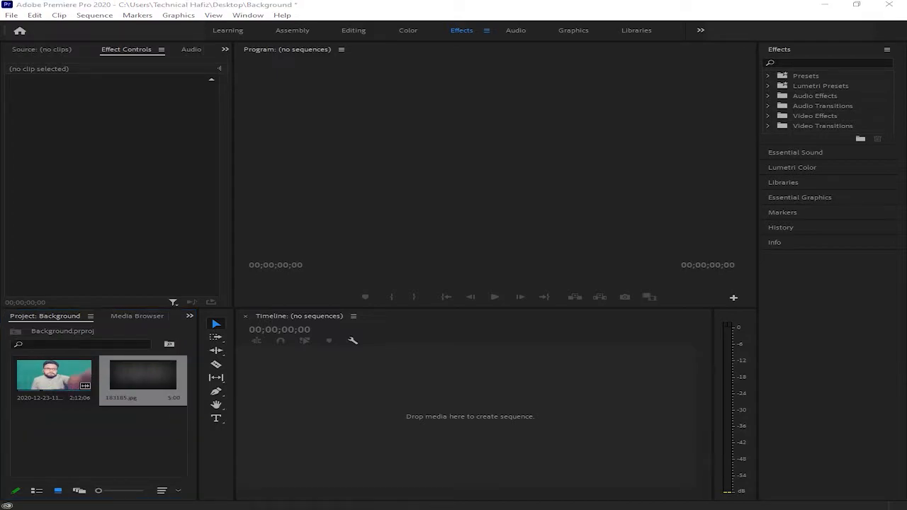
Step: Create a sequence from the green-screen clip and move its video up to track V2, leaving its audio on A1
click(54, 375)
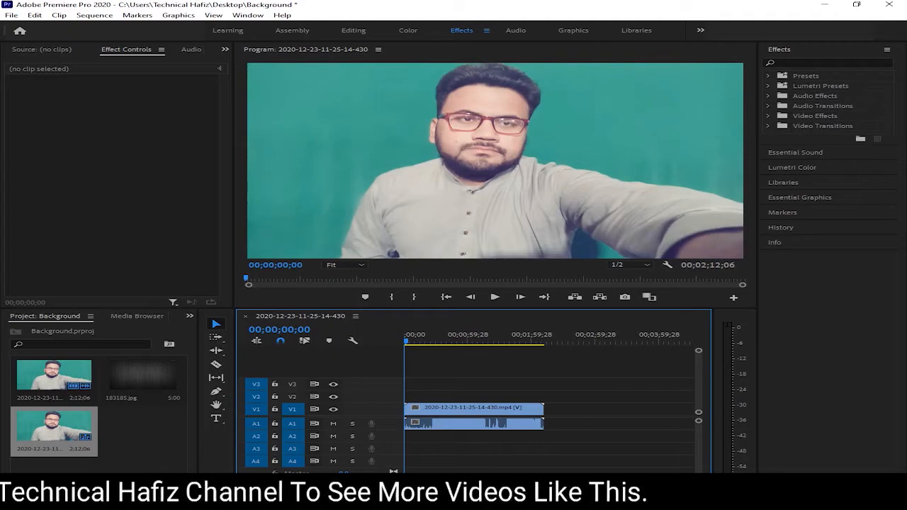
drag(235, 393, 196, 394)
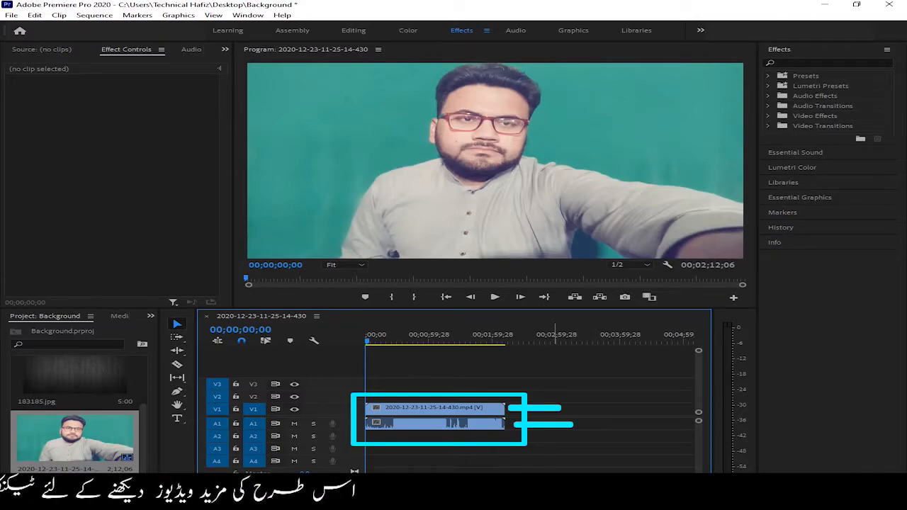
click(454, 409)
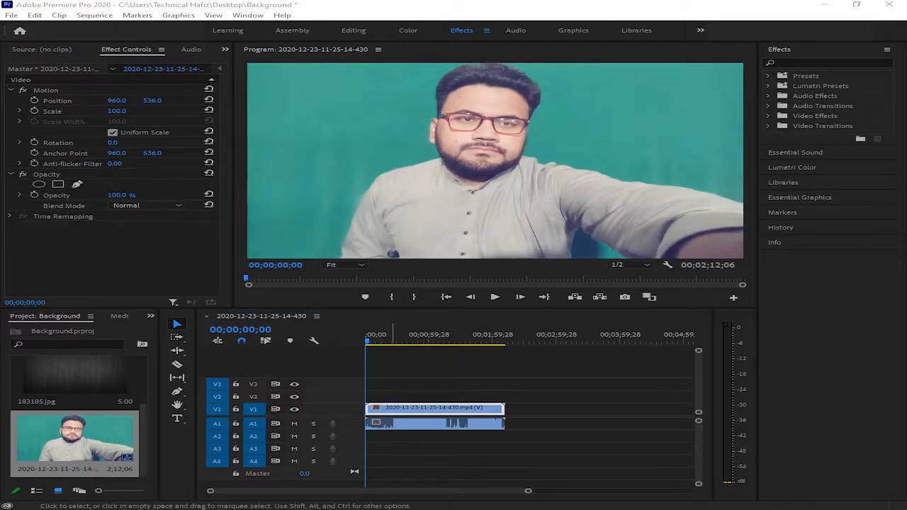
drag(411, 409, 411, 396)
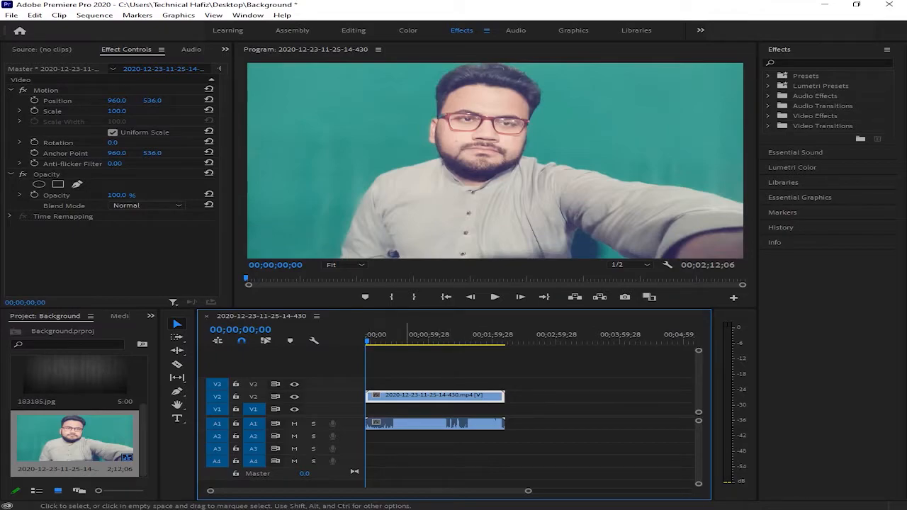
Step: With the playhead at 00;00;34;21, search the effects for "key" and apply Ultra Key to the video clip on V2
click(402, 335)
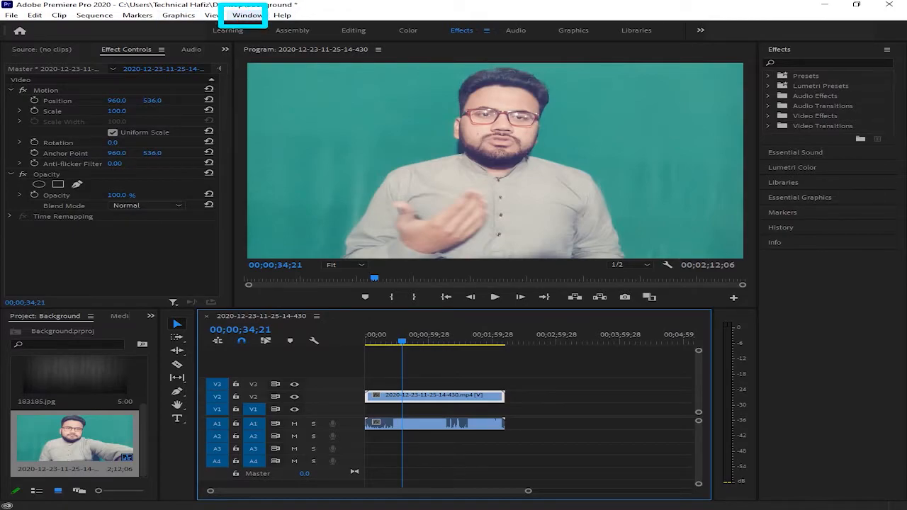
click(248, 15)
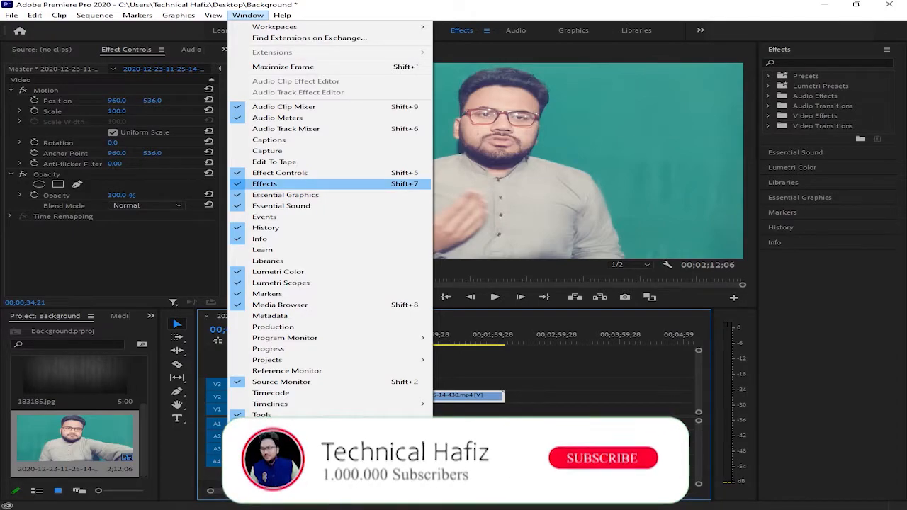
key(Escape)
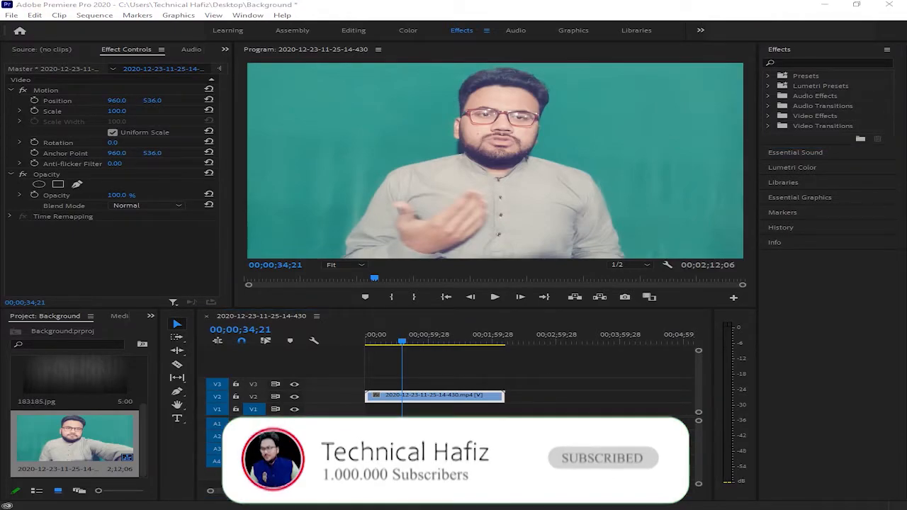
click(782, 62)
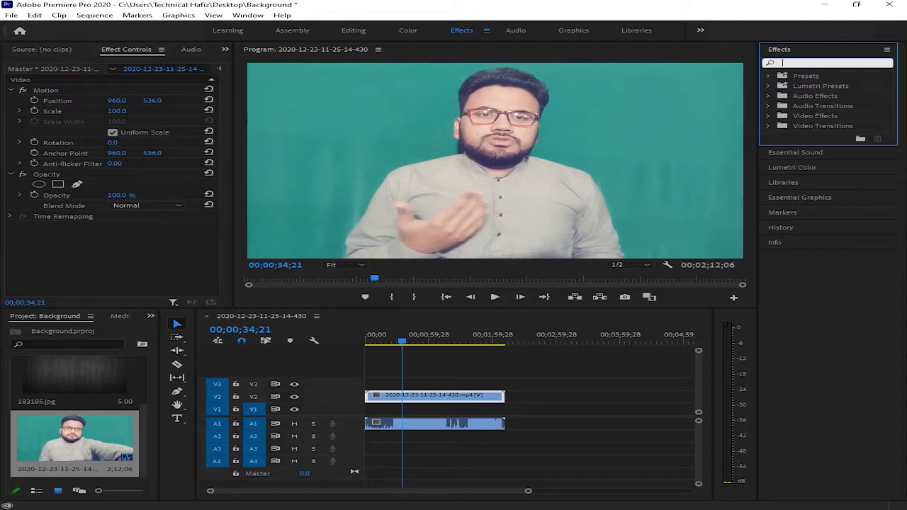
text(key)
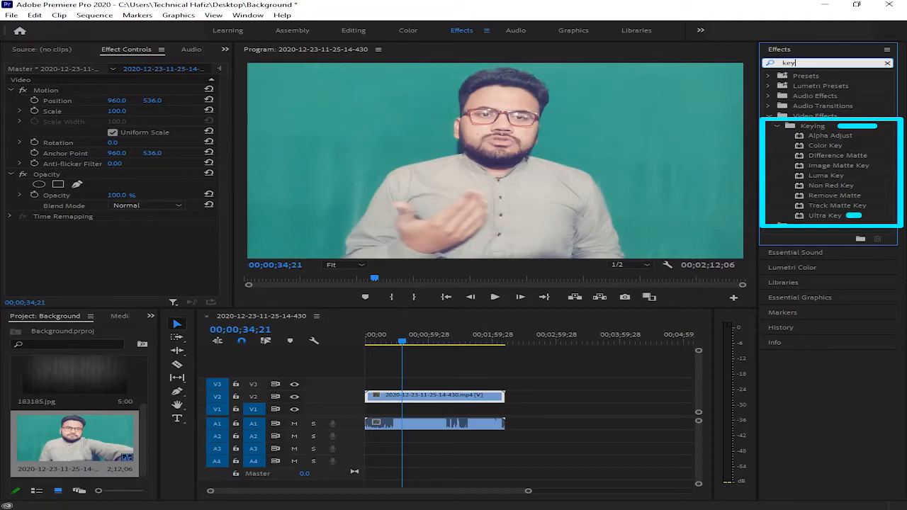
click(824, 215)
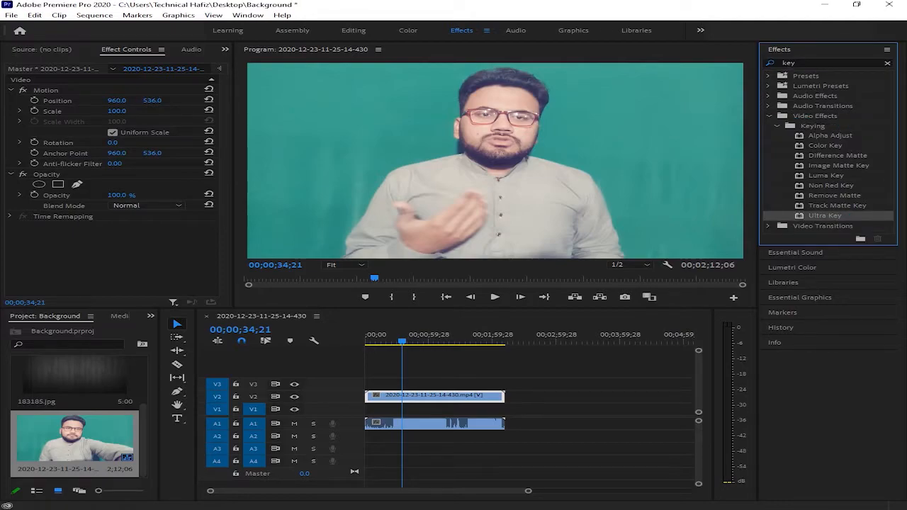
drag(825, 215, 432, 396)
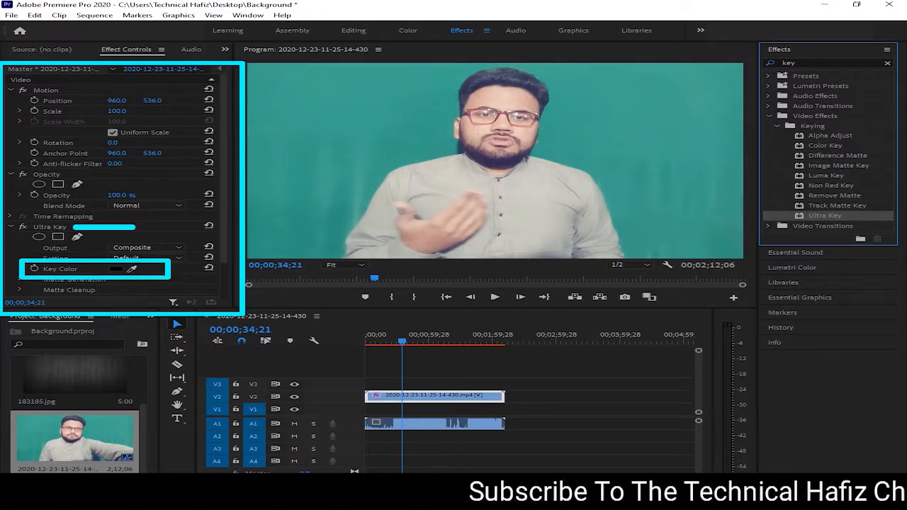
Step: Sample the green backdrop as Ultra Key's Key Color, set its Setting to Aggressive, and play back the keyed clip briefly
click(132, 268)
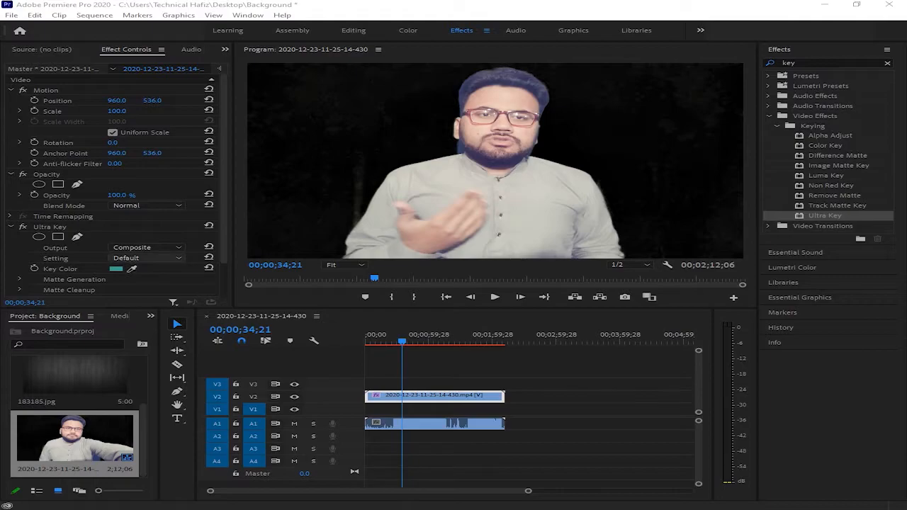
click(147, 258)
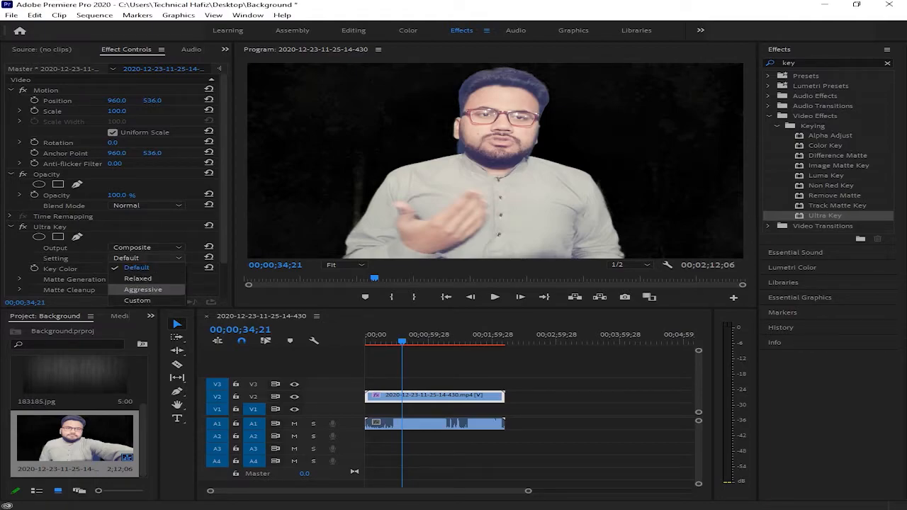
click(142, 289)
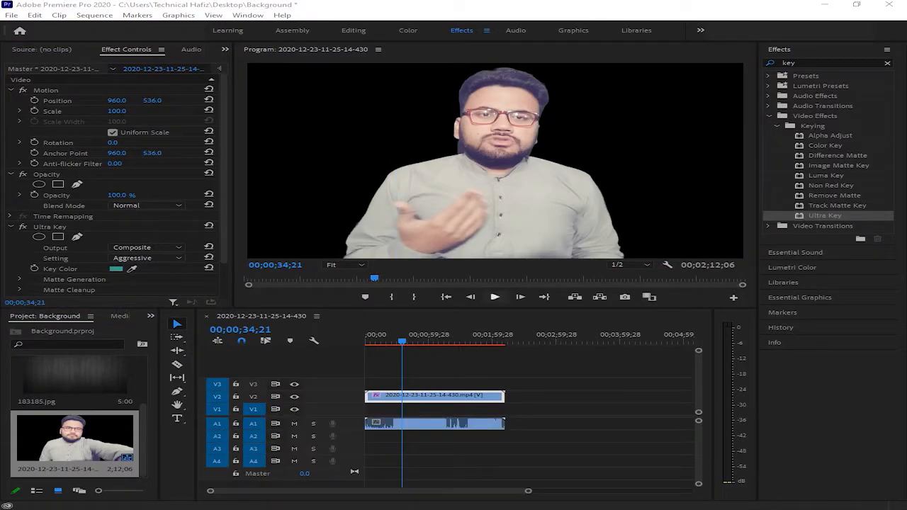
key(space)
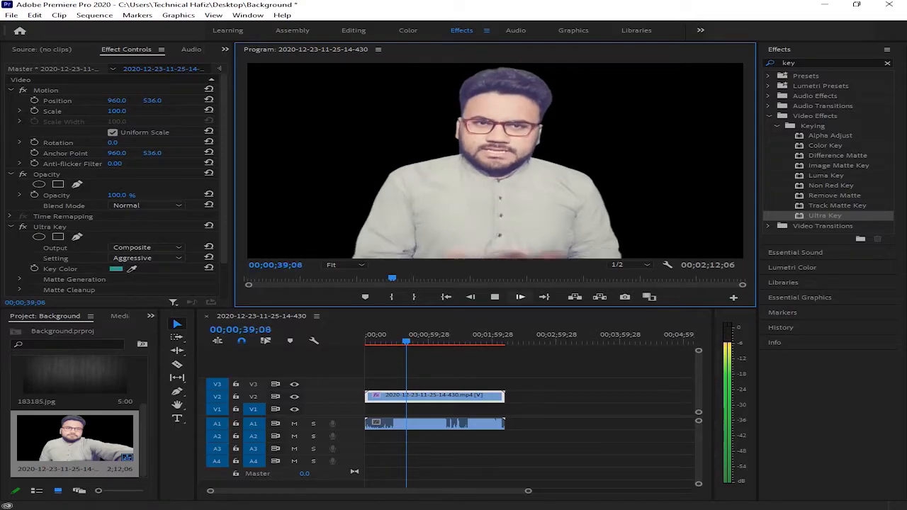
key(space)
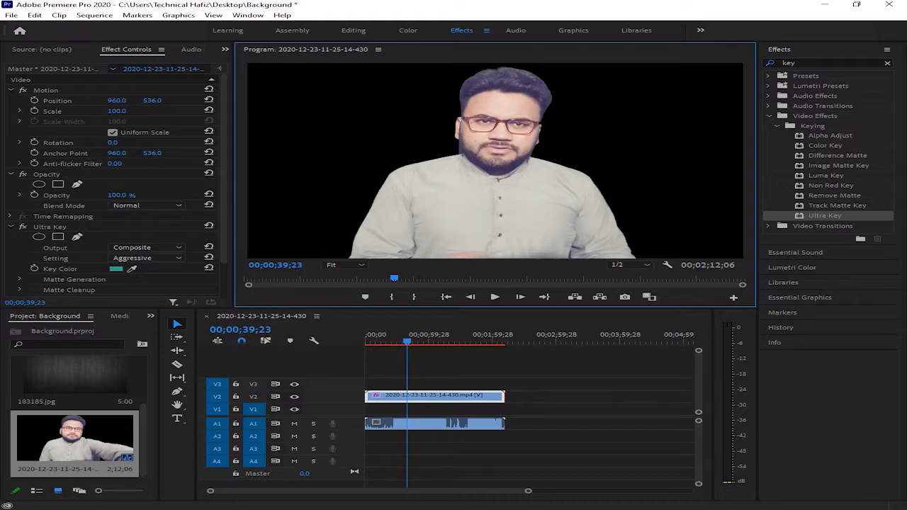
Step: Place 183185.jpg at the start of track V1 beneath the keyed video and extend it to the video clip's end
scroll(74, 415, up, 3)
scroll(75, 414, down, 2)
click(75, 383)
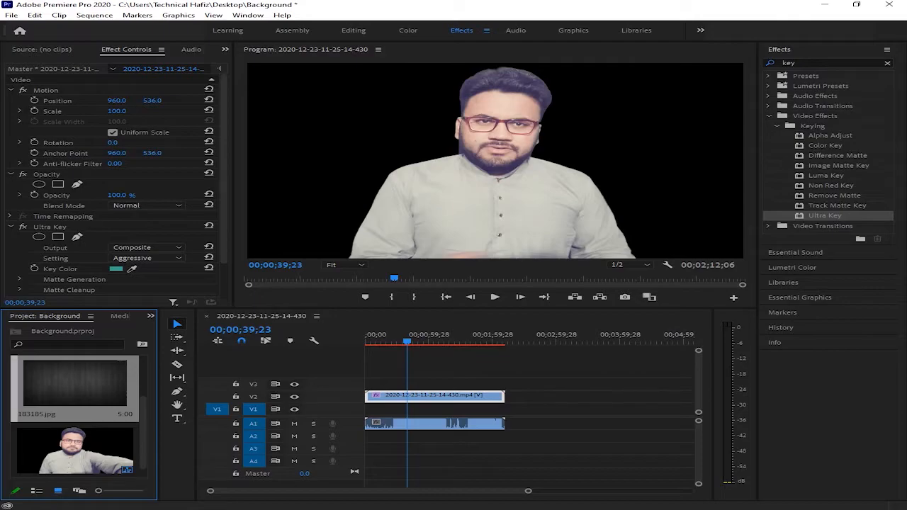
drag(74, 383, 366, 409)
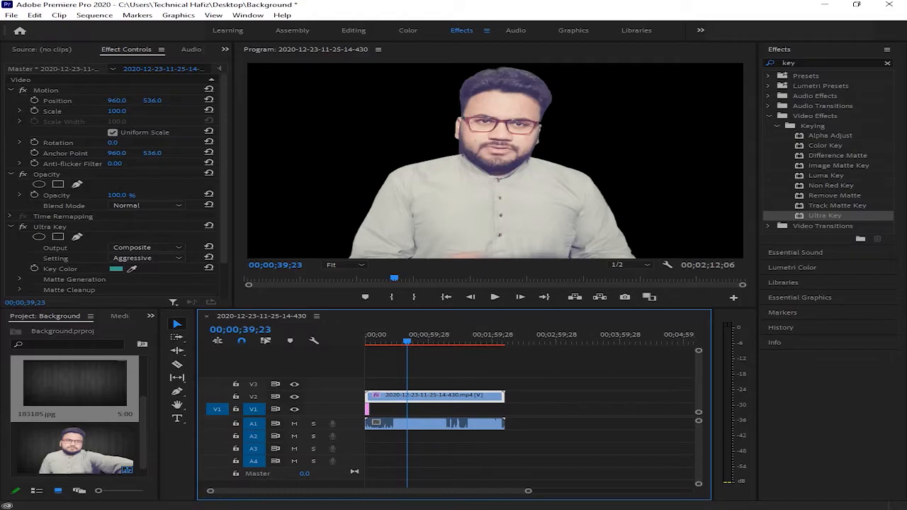
drag(527, 490, 422, 491)
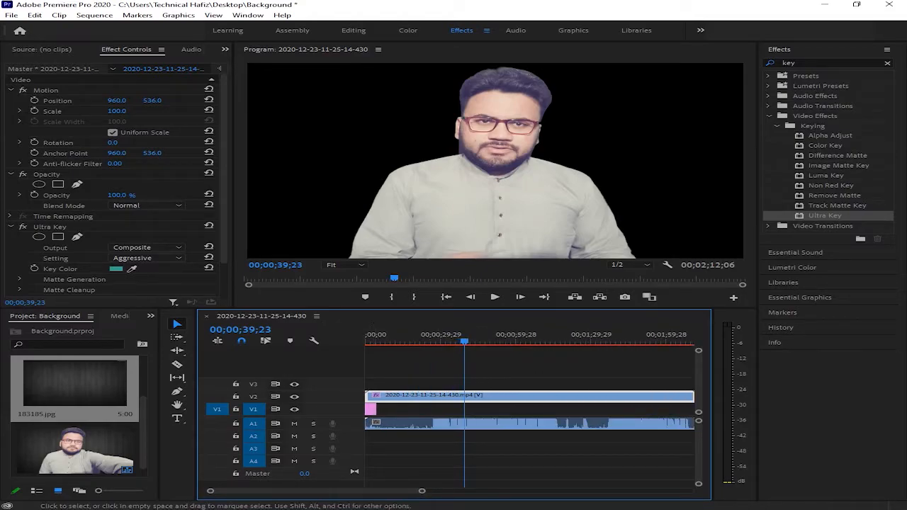
click(370, 408)
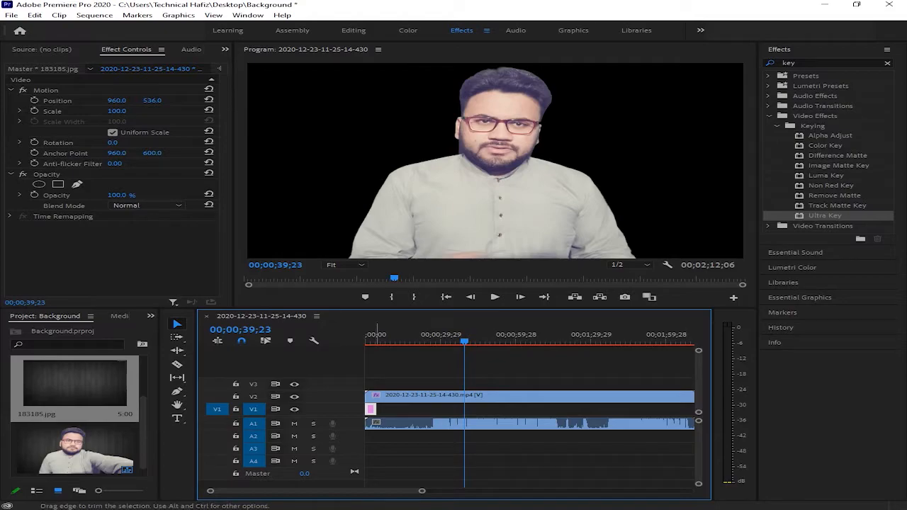
drag(375, 409, 487, 409)
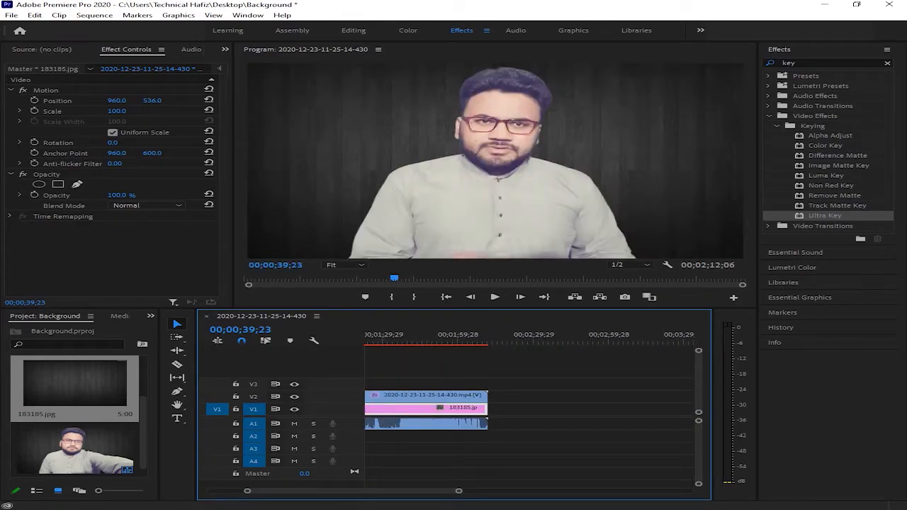
Step: Play back the keyed video over the background image from 00;00;39;23 to check the composite
scroll(528, 411, left, 5)
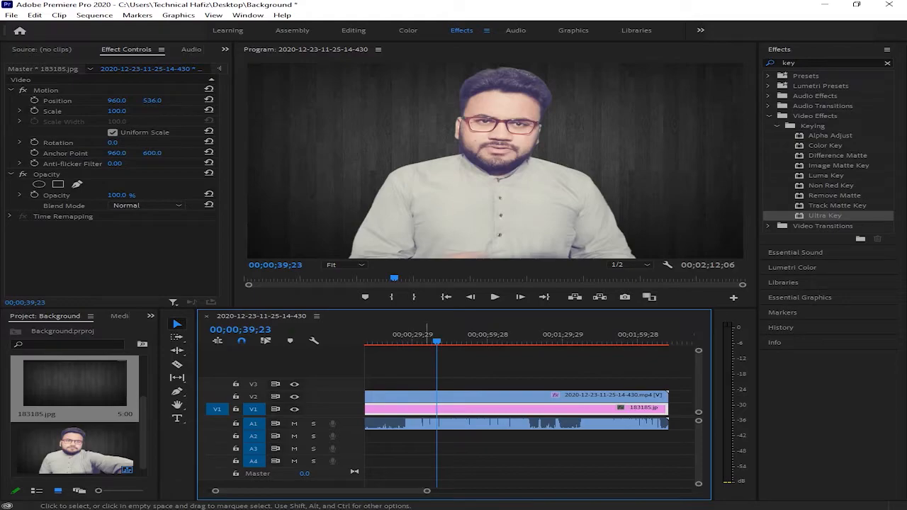
key(space)
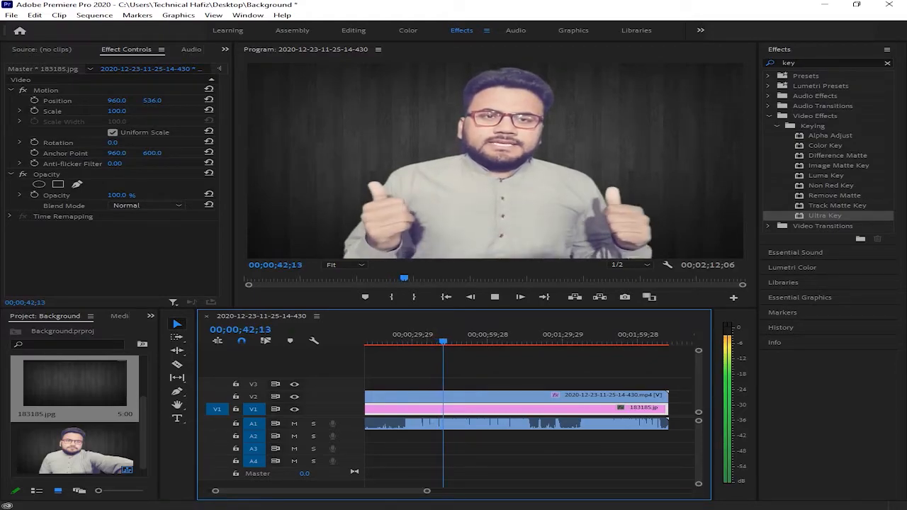
key(space)
key(space)
key(space)
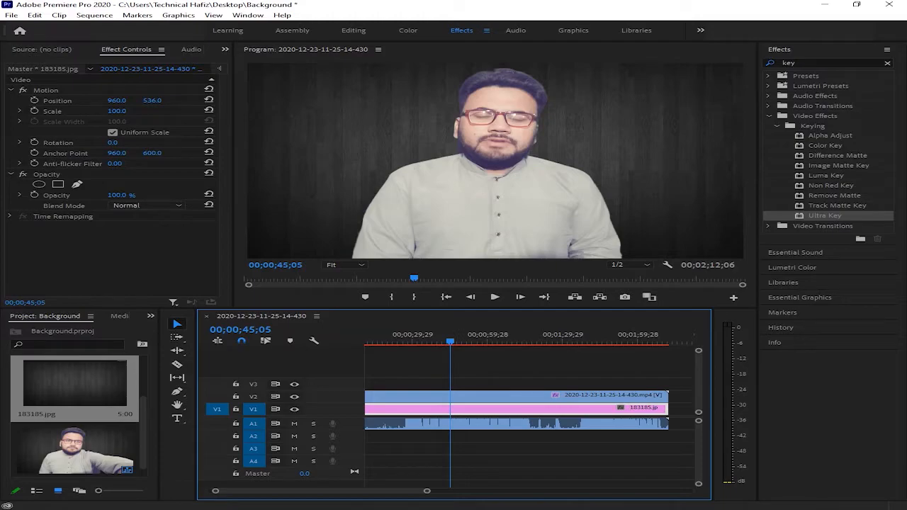
key(space)
Step: In the V2 video clip's Ultra Key Color Correction, set Saturation to 163 and Luminance to 93
click(496, 396)
key(space)
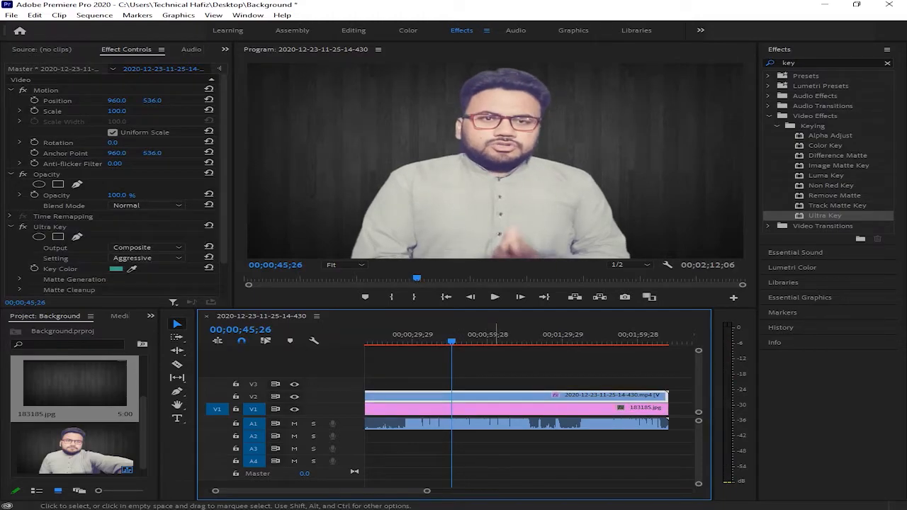
scroll(113, 184, down, 2)
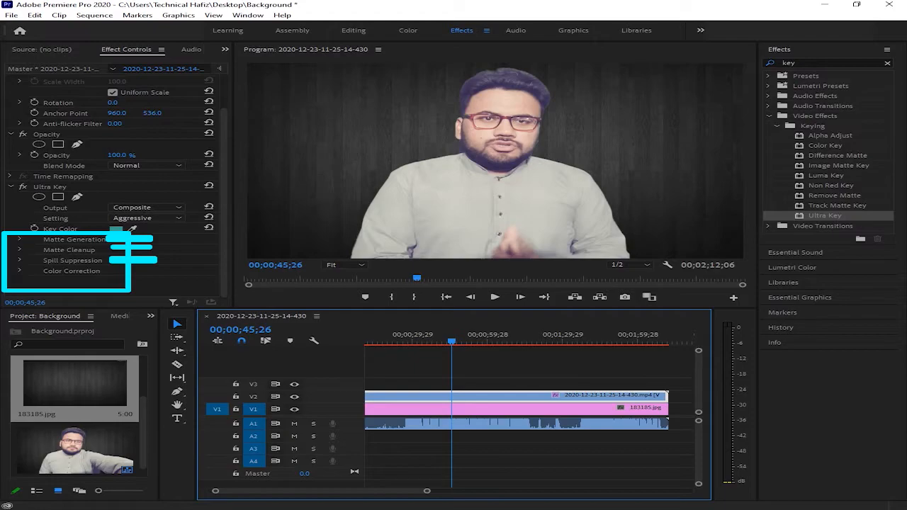
click(19, 271)
scroll(113, 191, down, 2)
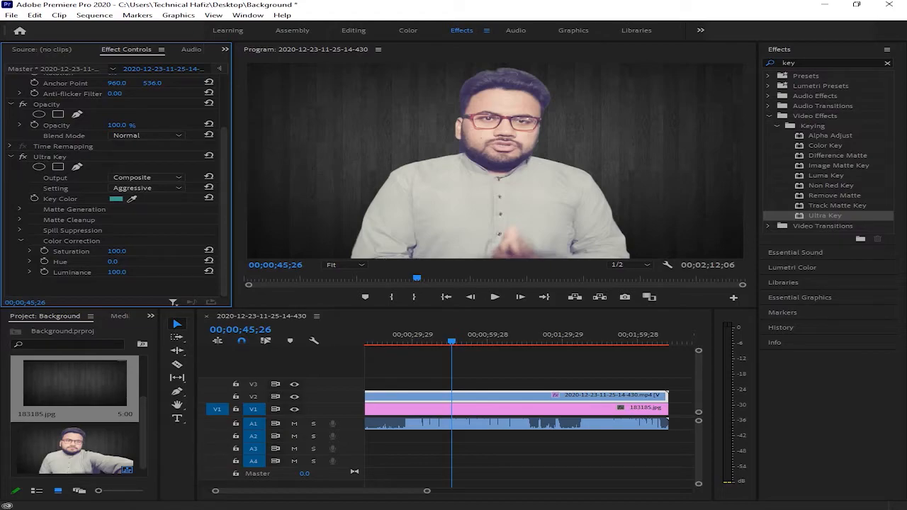
mouse_move(117, 250)
mouse_down()
mouse_move(151, 251)
mouse_move(110, 251)
mouse_up()
mouse_move(117, 272)
mouse_down()
mouse_move(187, 272)
mouse_move(46, 272)
mouse_move(112, 272)
mouse_up()
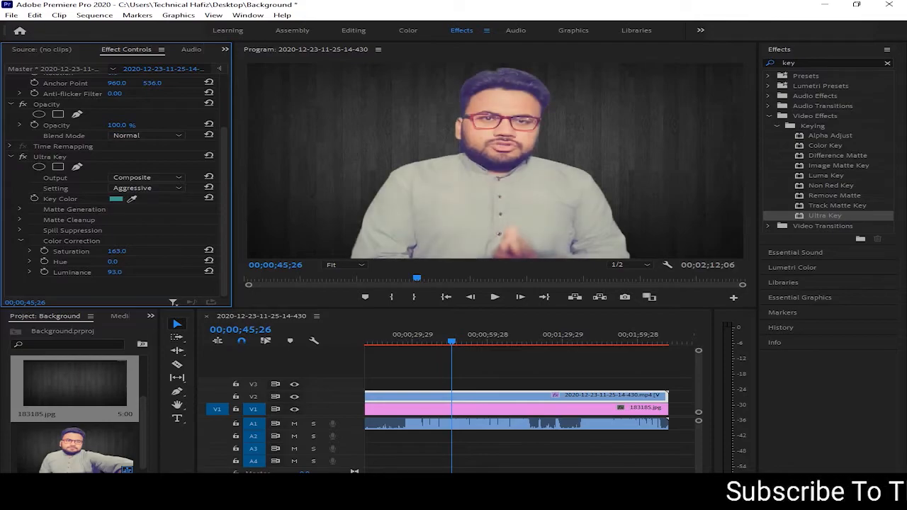